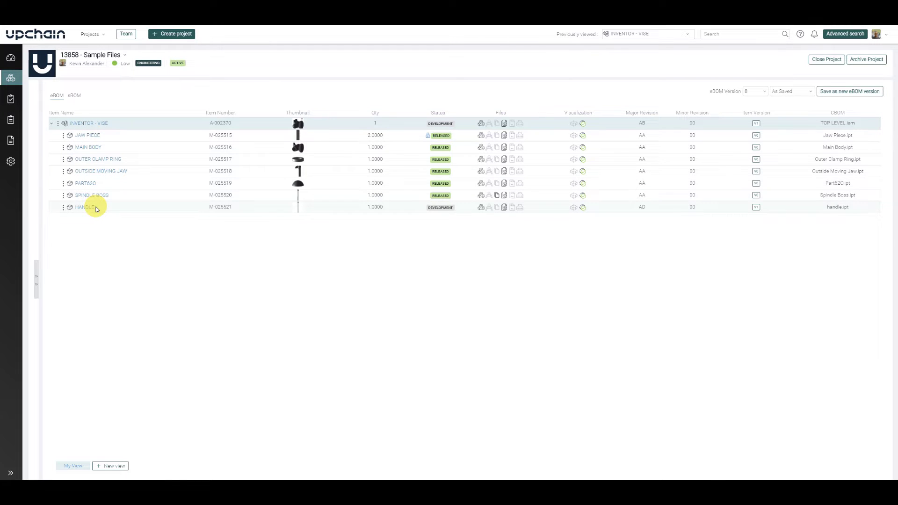
Review the INVENTOR - VISE item in the eBOM and the CAD Connector description on the plugins page.
left_click(87, 126)
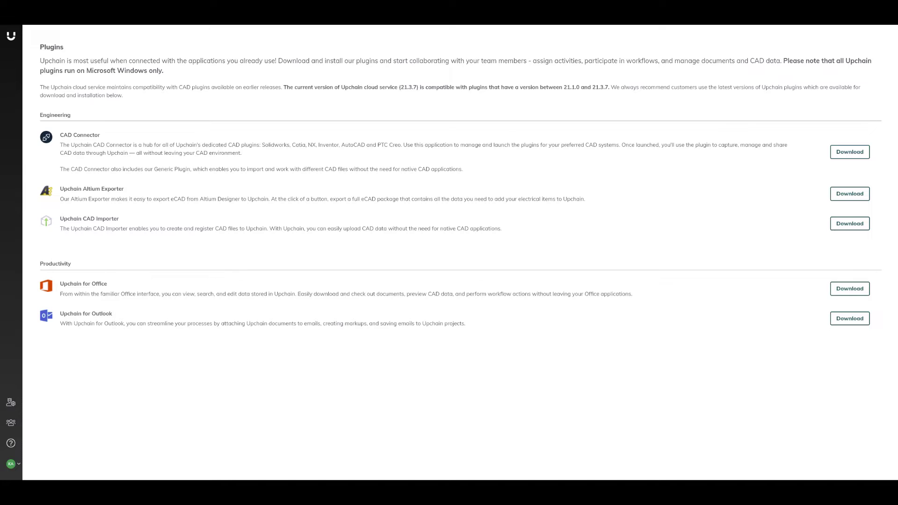
left_click_drag(59, 136, 236, 151)
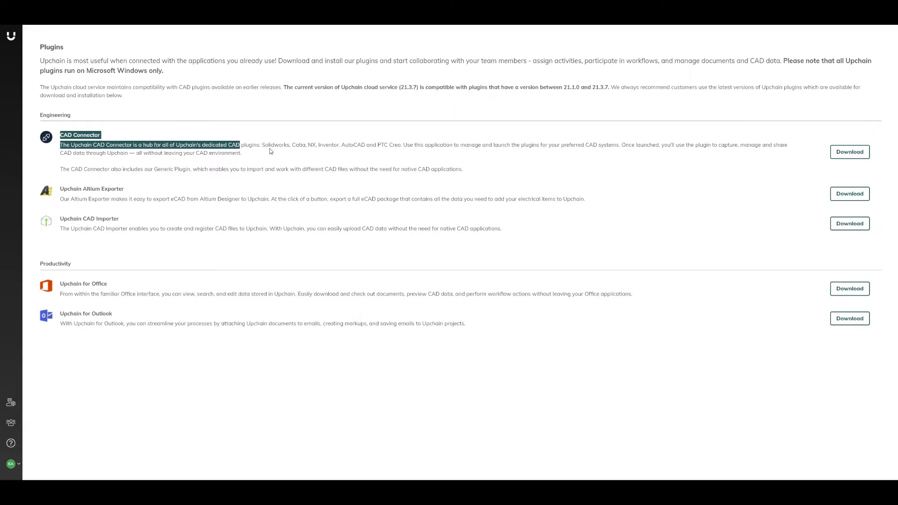
double_click(328, 145)
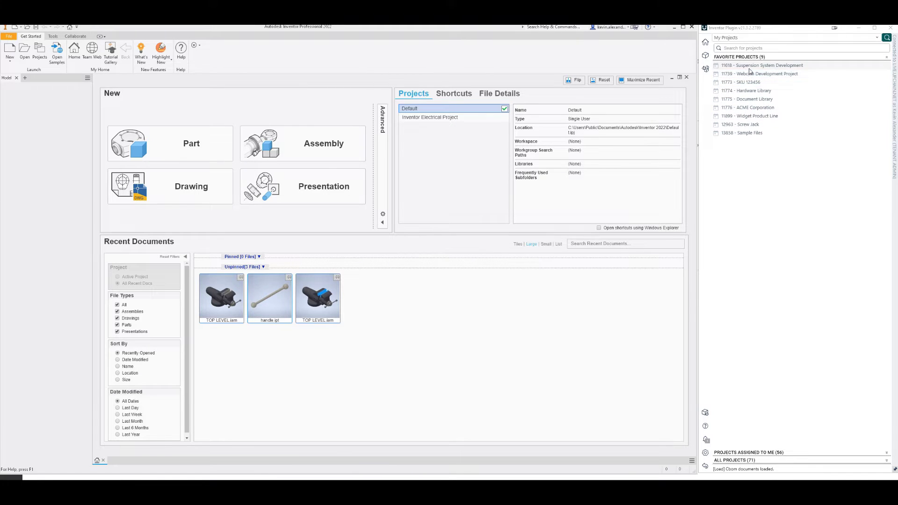
Switch to the Inventor plugin, open the project 13858 - Sample Files and display its assignments.
left_click(751, 134)
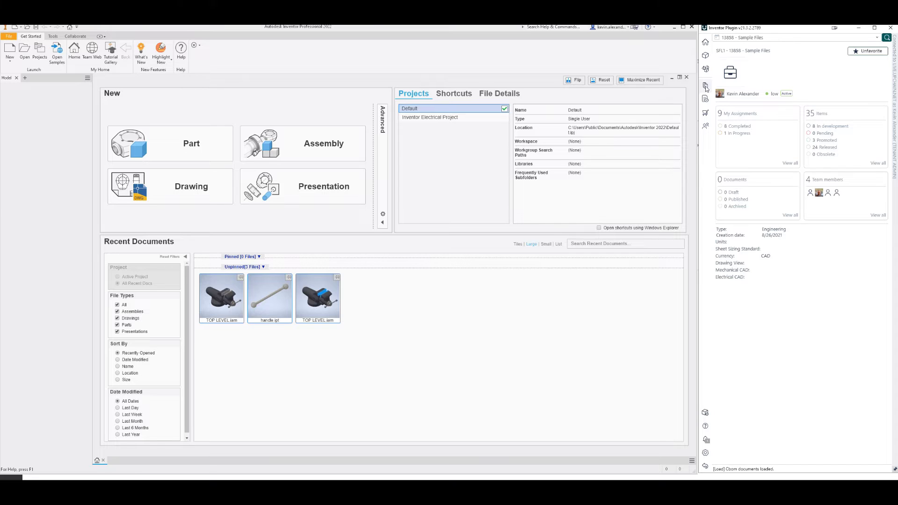
left_click(705, 87)
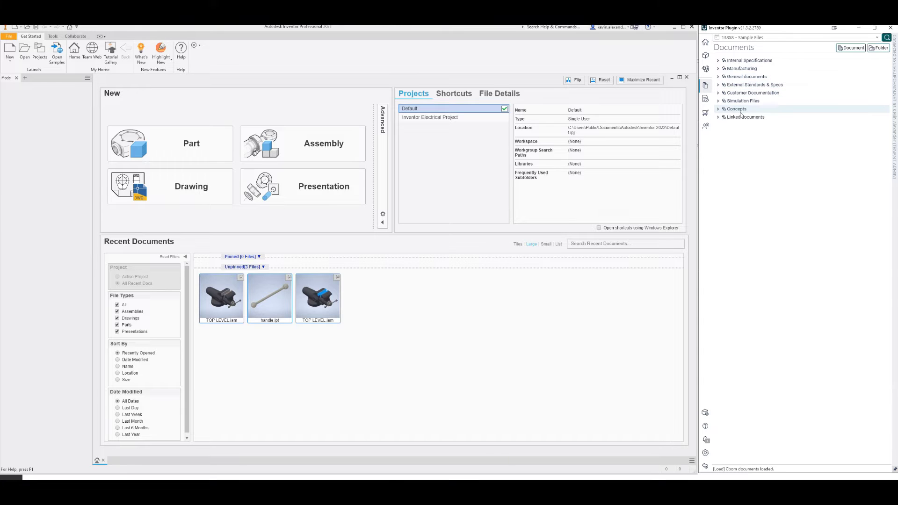
left_click(706, 98)
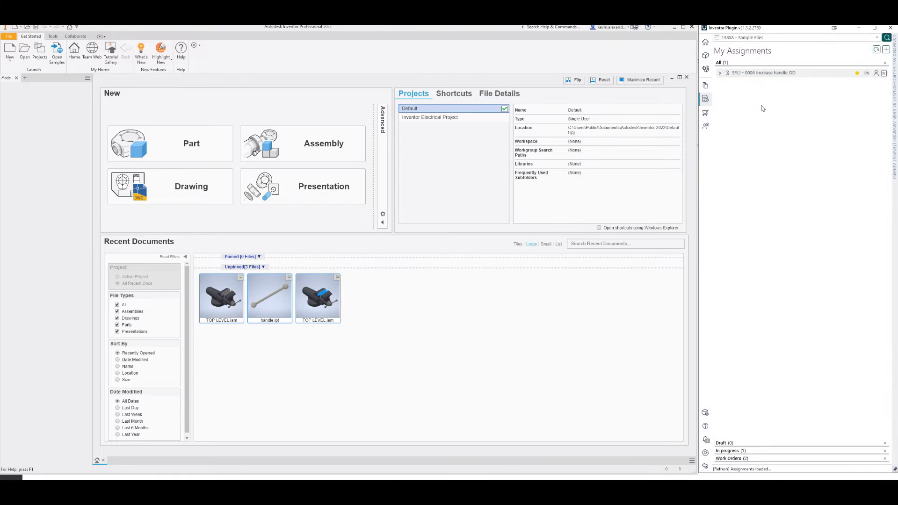
Expand the "Increase handle OD" change request and read its details and description.
left_click(720, 74)
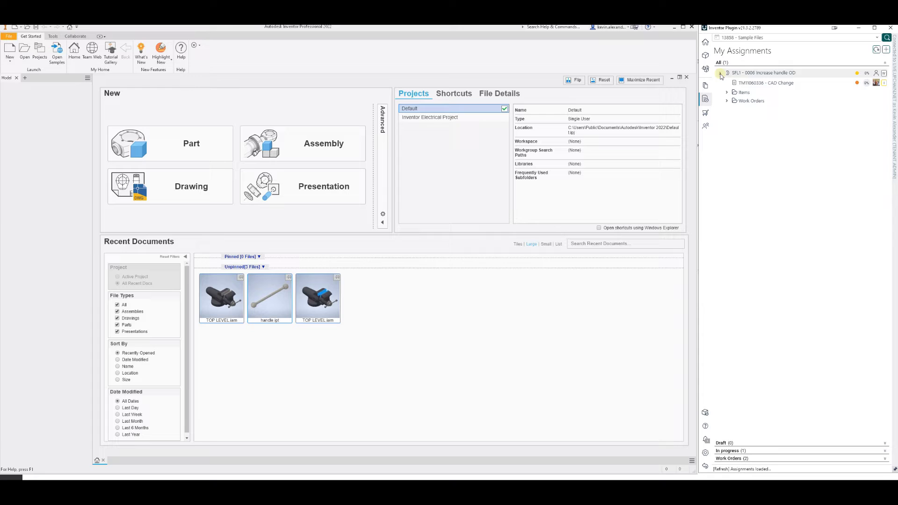
left_click(749, 83)
left_click(757, 74)
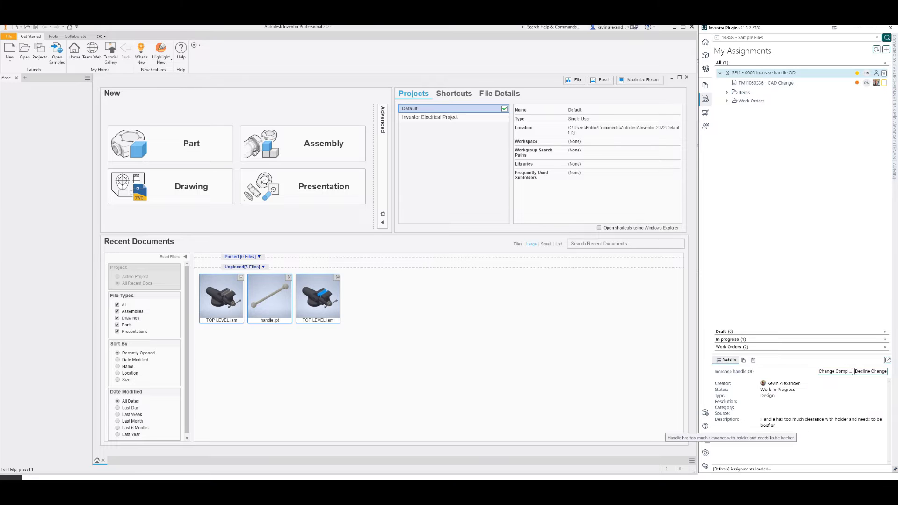
left_click(756, 420)
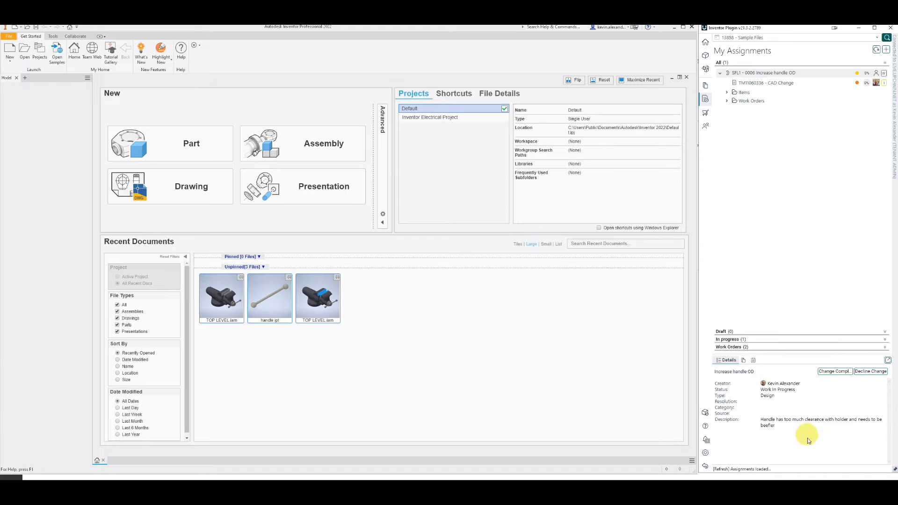
Open the INVENTOR - VISE assembly from the change request's items for download and enlarge the Download files window.
left_click(768, 84)
left_click(759, 92)
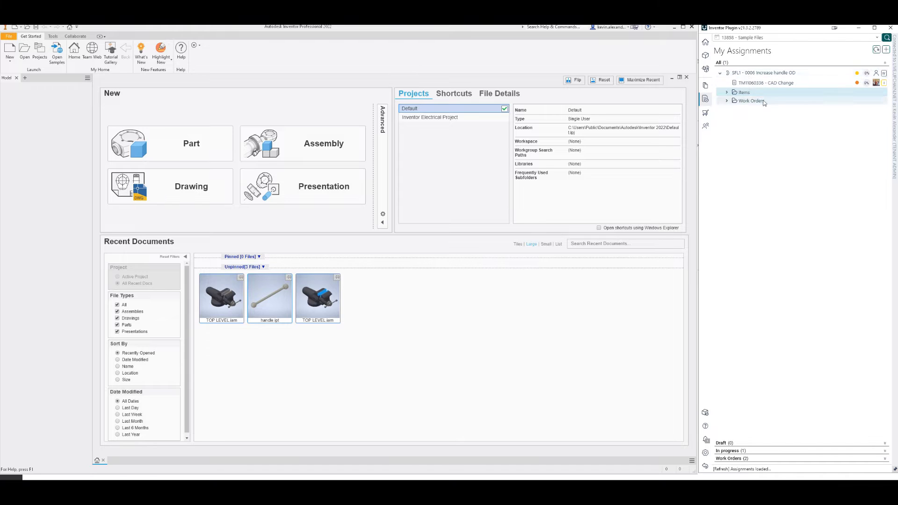
left_click(727, 93)
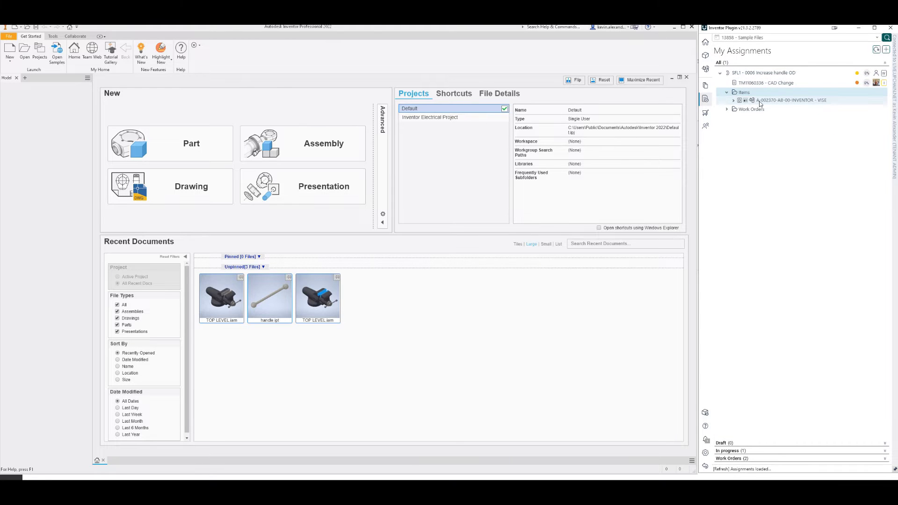
left_click(754, 101)
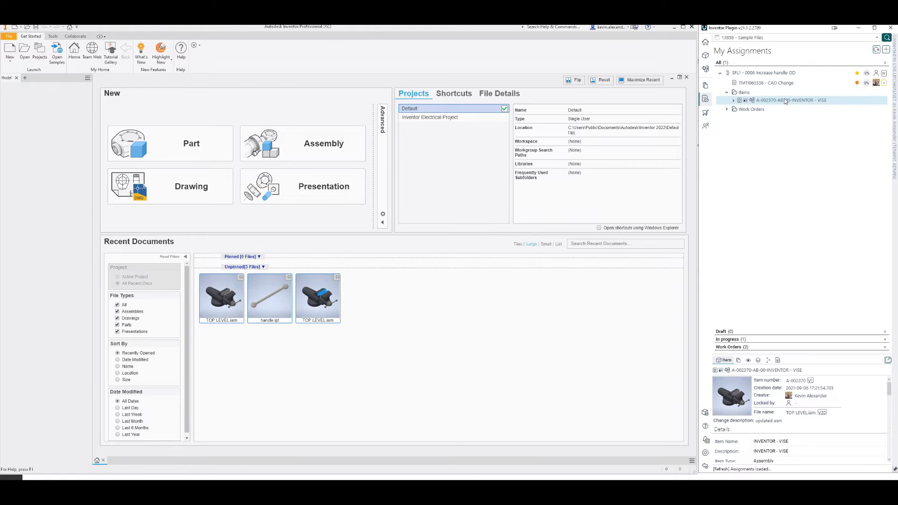
double_click(785, 101)
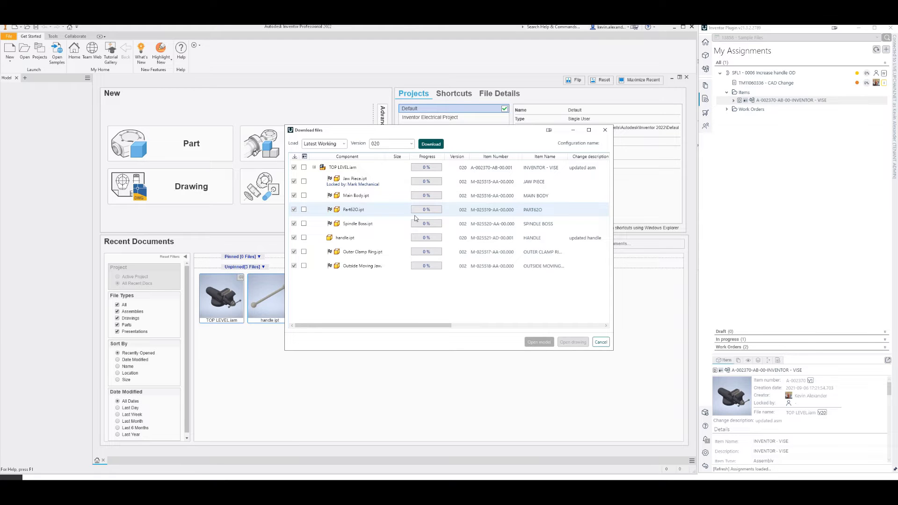
left_click_drag(613, 350, 664, 368)
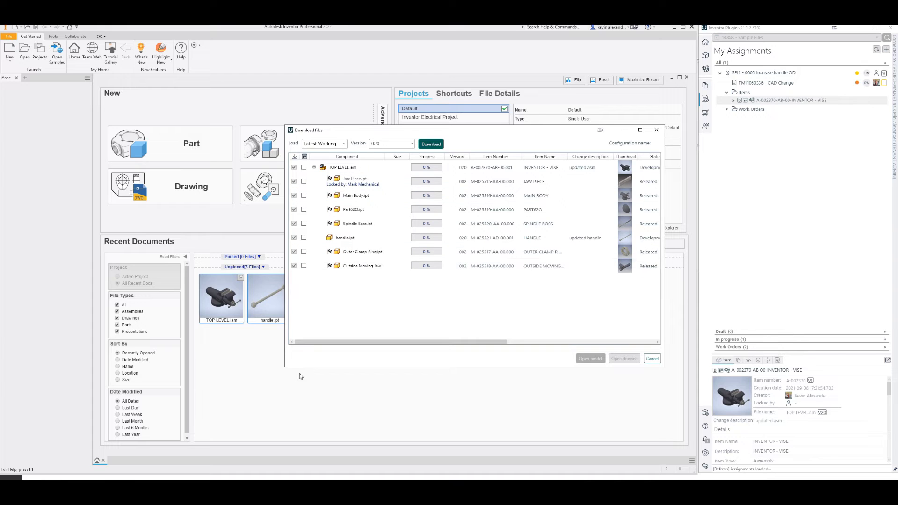
left_click_drag(285, 366, 201, 369)
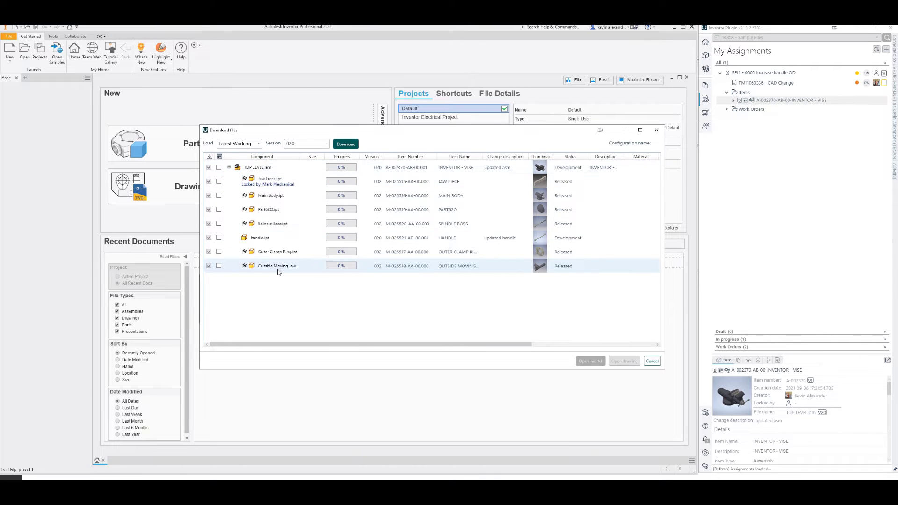
Review the available load options and the version list for the assembly download, keeping Latest Working and version 020.
left_click(258, 145)
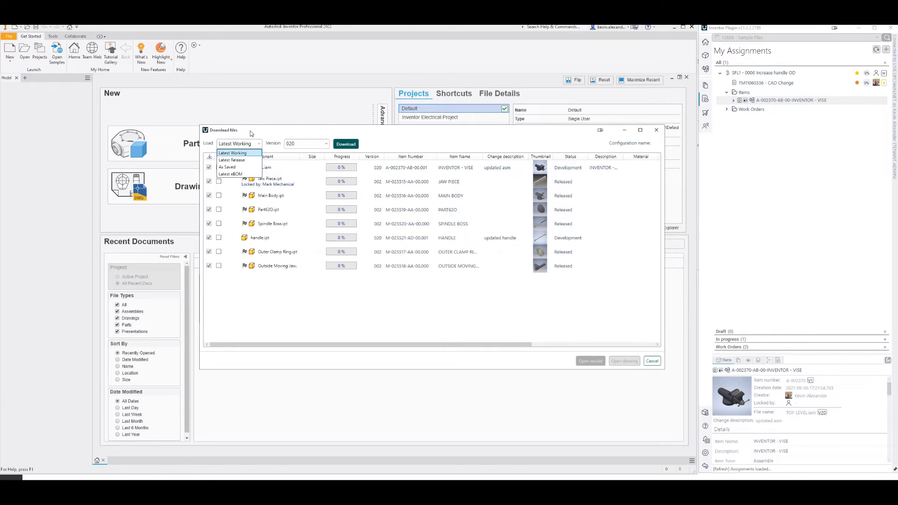
left_click(251, 133)
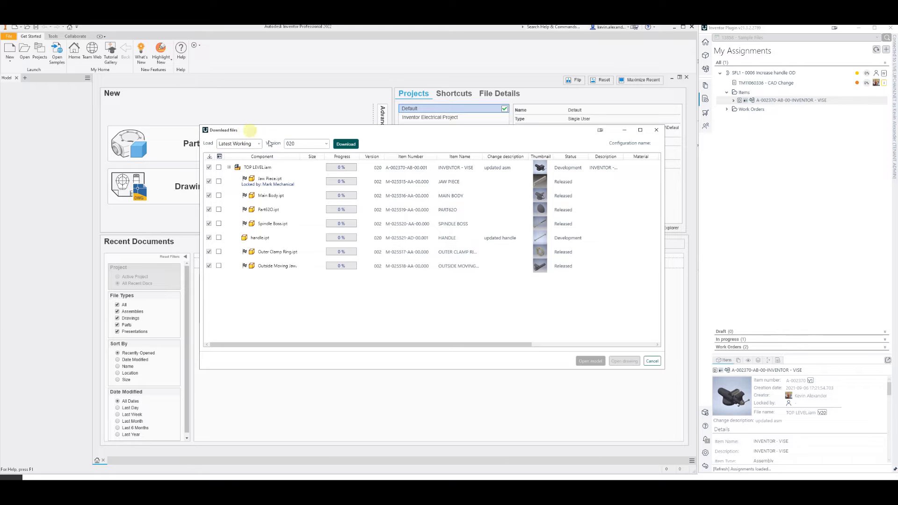
left_click(303, 144)
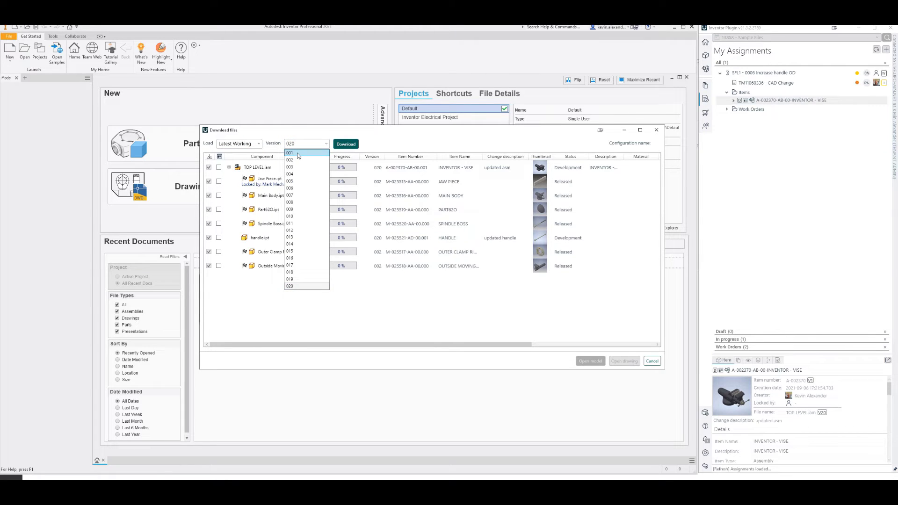
left_click(299, 134)
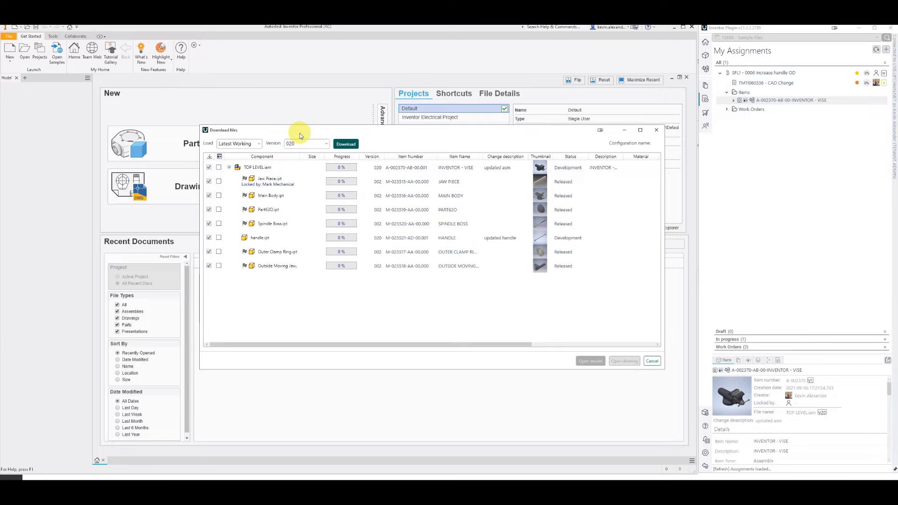
Download the Latest Working files of TOP LEVEL.iam version 020 and open the model.
left_click(347, 145)
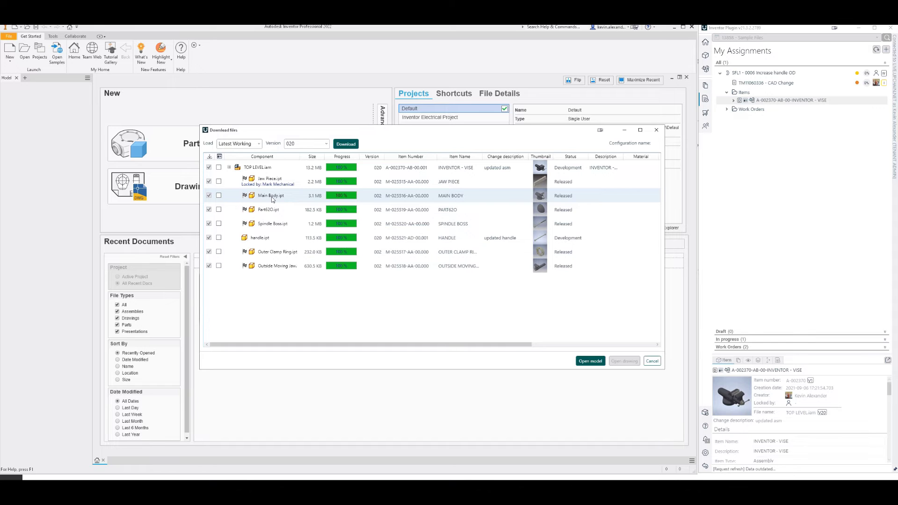
left_click(586, 361)
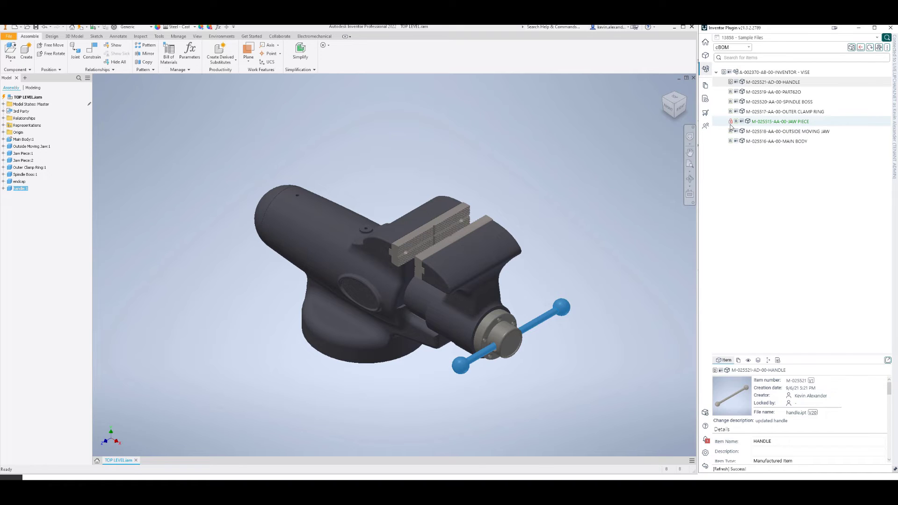
Check the jaw piece's lock status, then select HANDLE and inspect its clearance in the spindle hole up close.
mouse_move(731, 125)
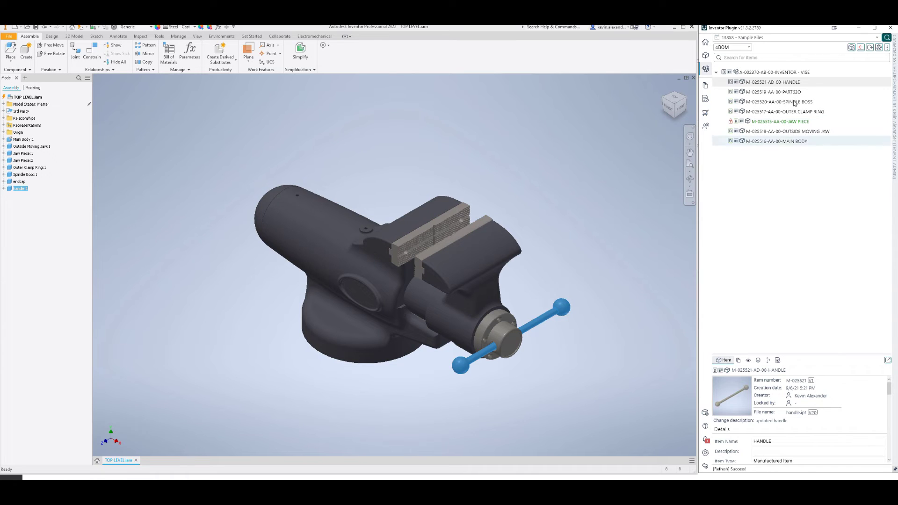
left_click(795, 85)
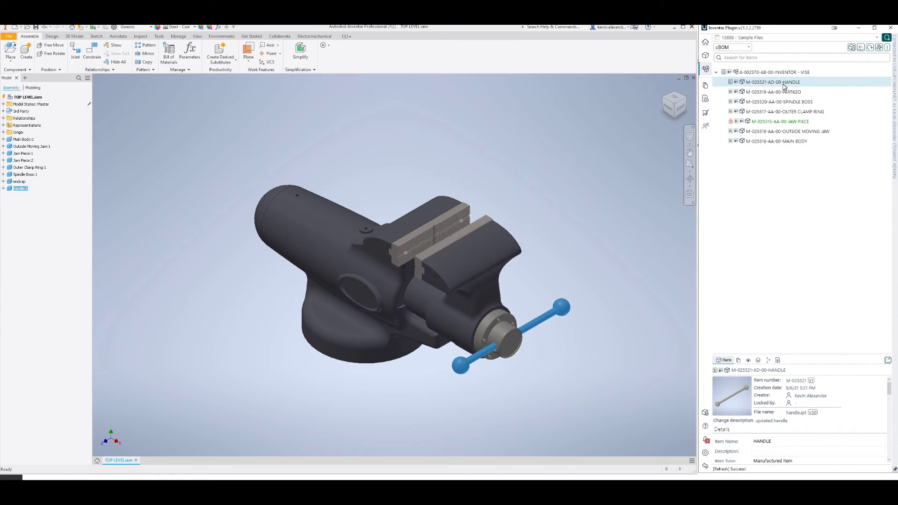
scroll(519, 361, "down", 5)
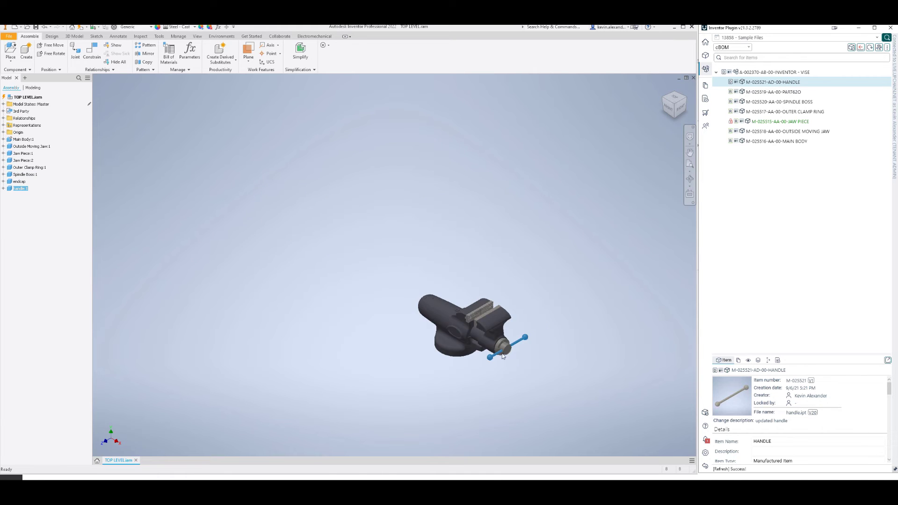
scroll(519, 352, "up", 10)
scroll(549, 343, "down", 3)
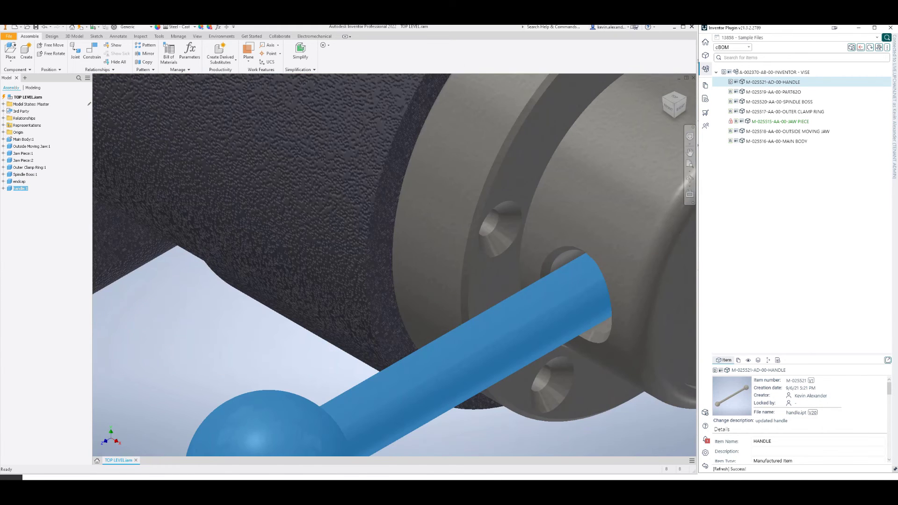
scroll(611, 301, "up", 2)
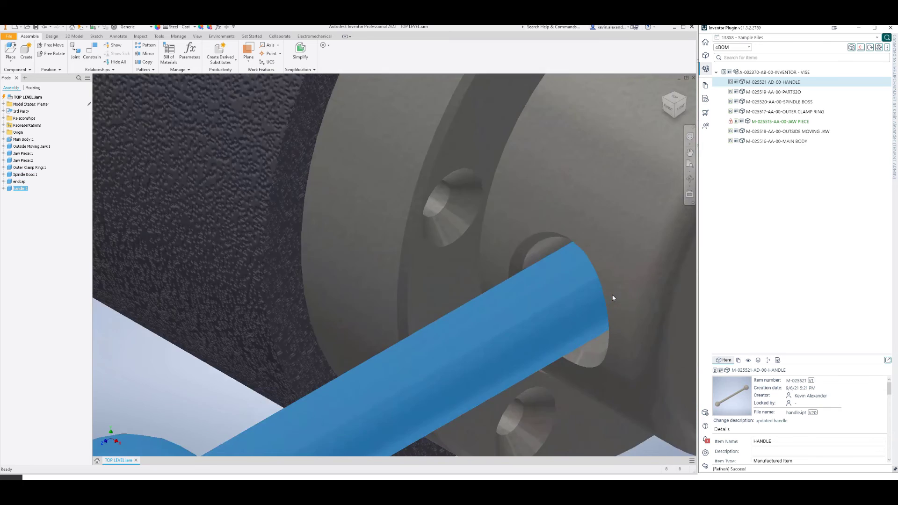
scroll(632, 297, "down", 10)
scroll(608, 297, "up", 8)
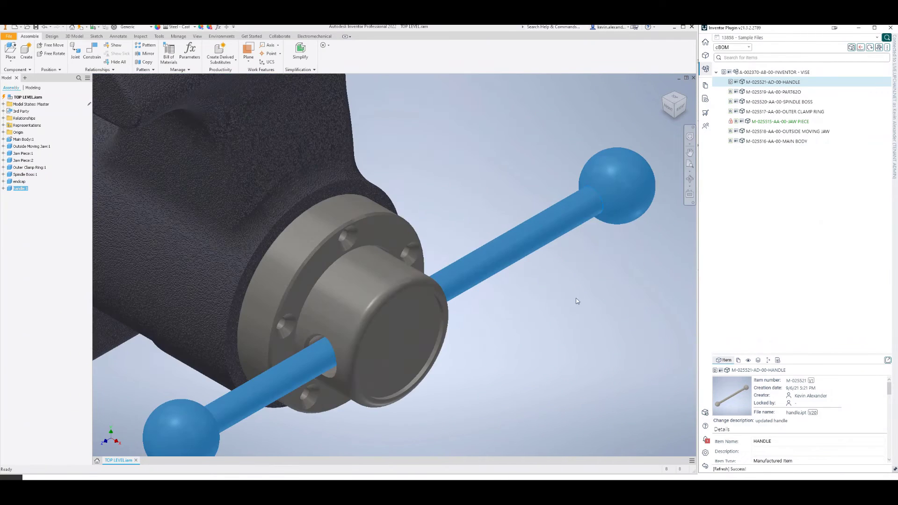
scroll(577, 301, "down", 3)
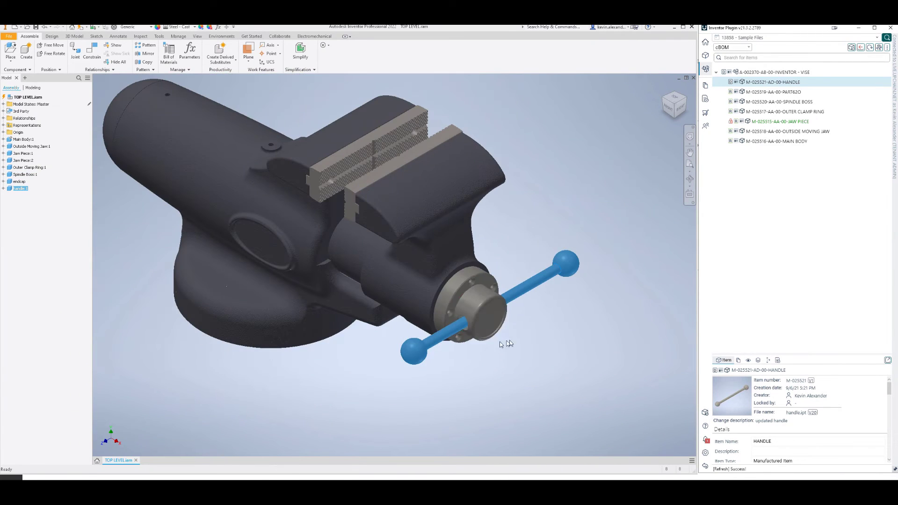
Check out the HANDLE part together with its parent INVENTOR - VISE assembly.
right_click(784, 85)
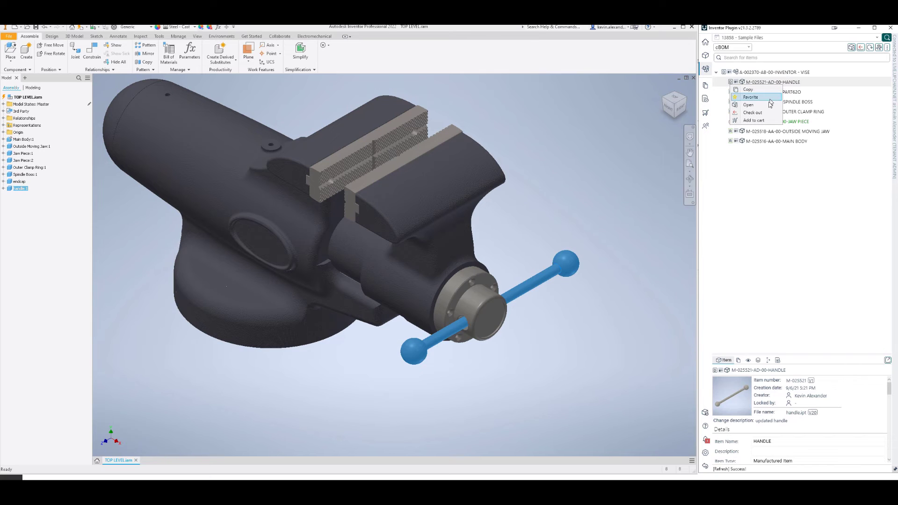
left_click(765, 113)
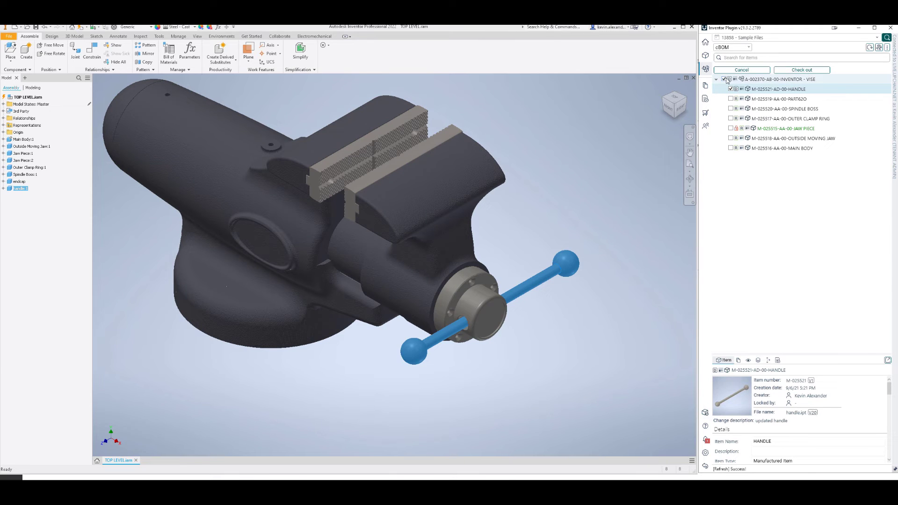
left_click(801, 69)
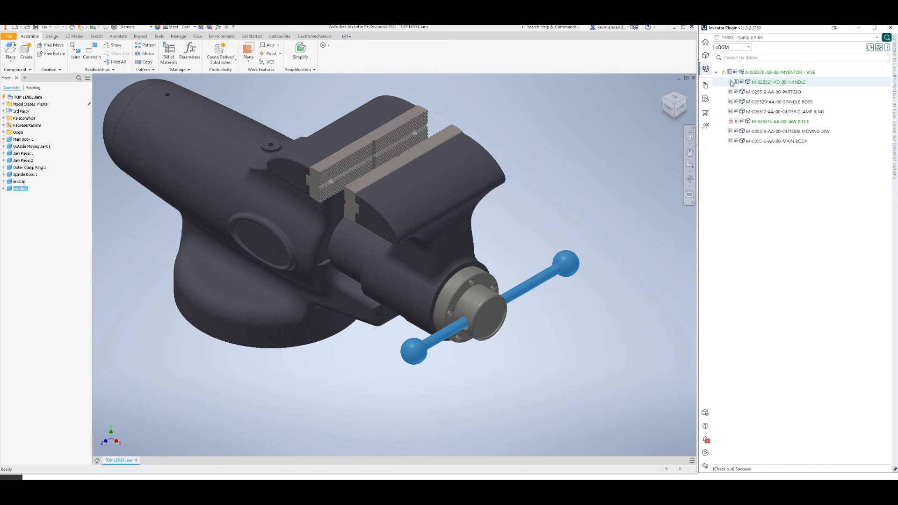
Open the checked-out HANDLE part from the cBOM as its own document.
mouse_move(725, 74)
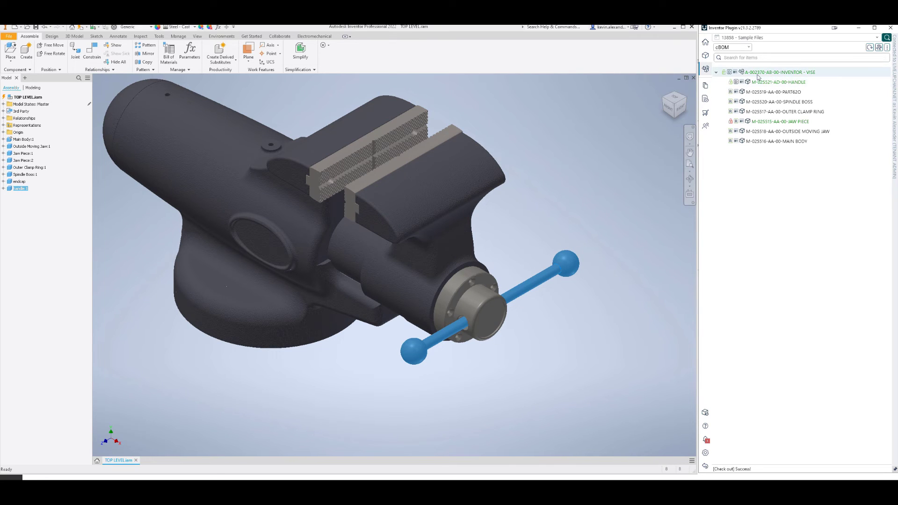
right_click(760, 83)
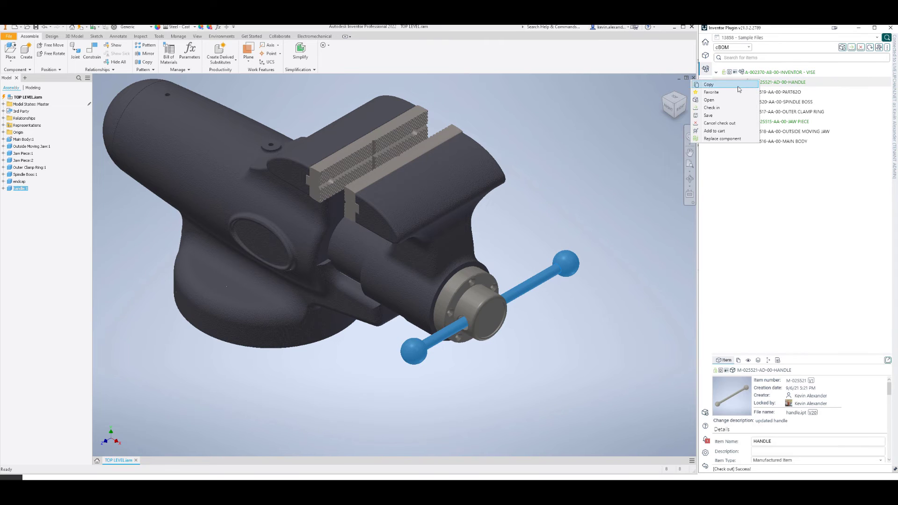
left_click(711, 99)
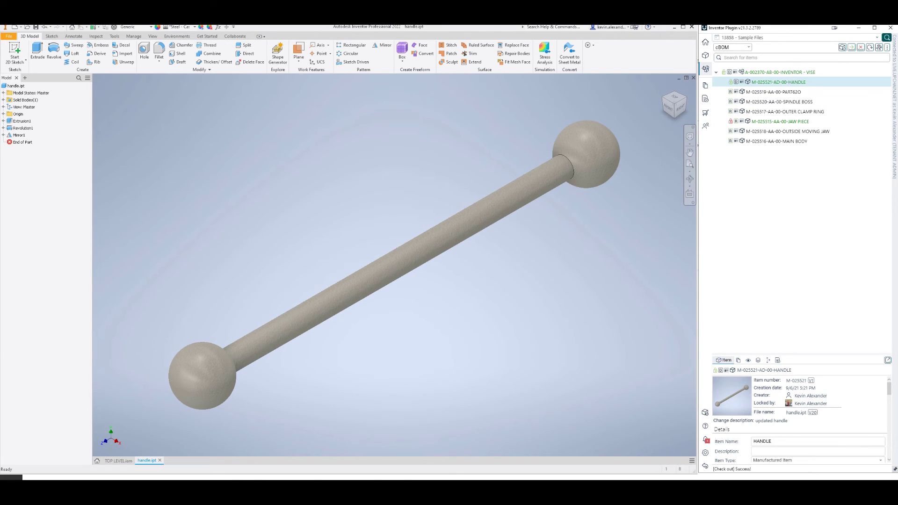
Edit the sketch of Extrusion1 in the handle part, set the circle diameter to .75 in and finish the sketch.
right_click(26, 122)
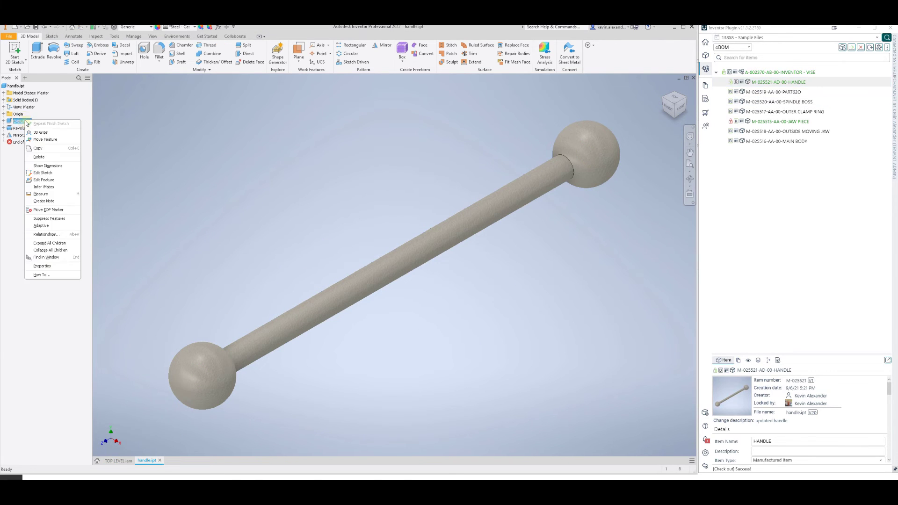
left_click(46, 174)
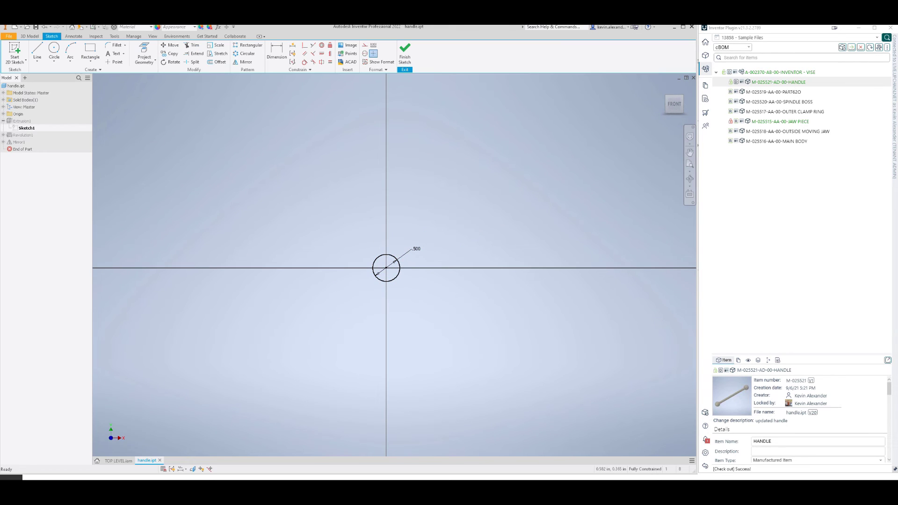
double_click(411, 248)
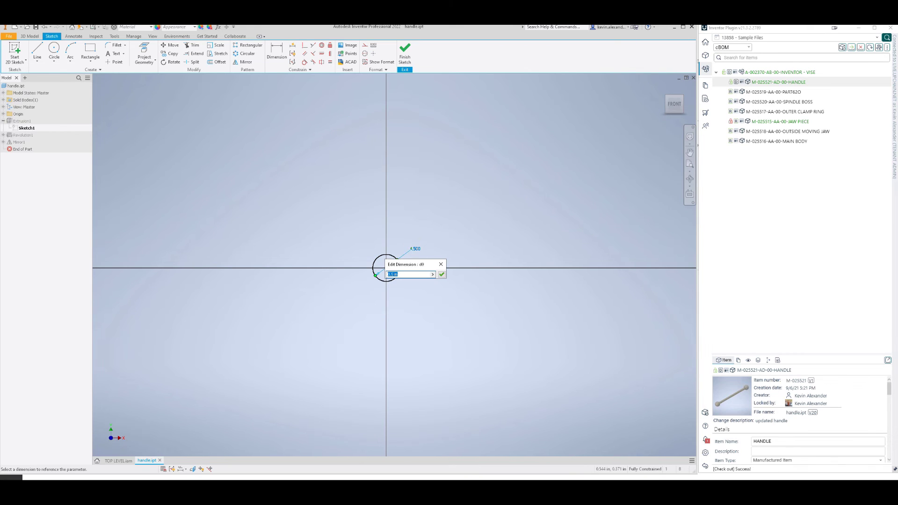
type(".75")
key("Return")
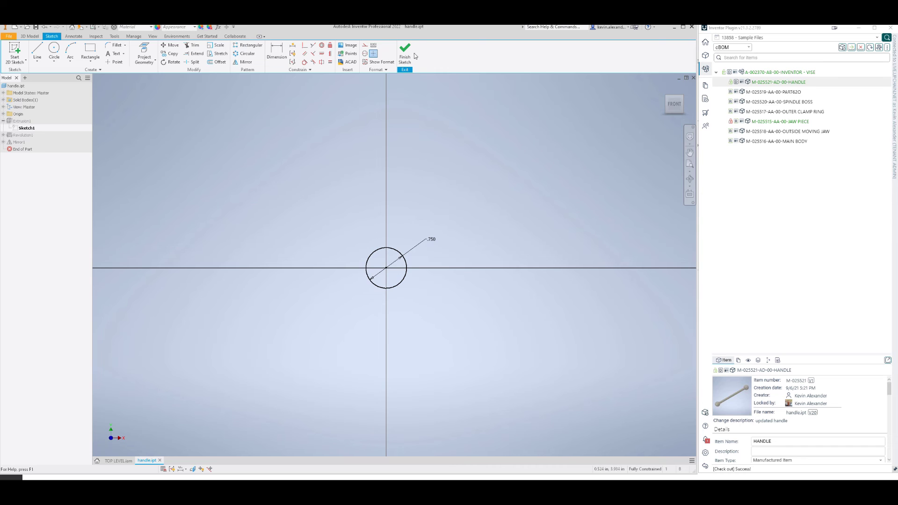
left_click(414, 55)
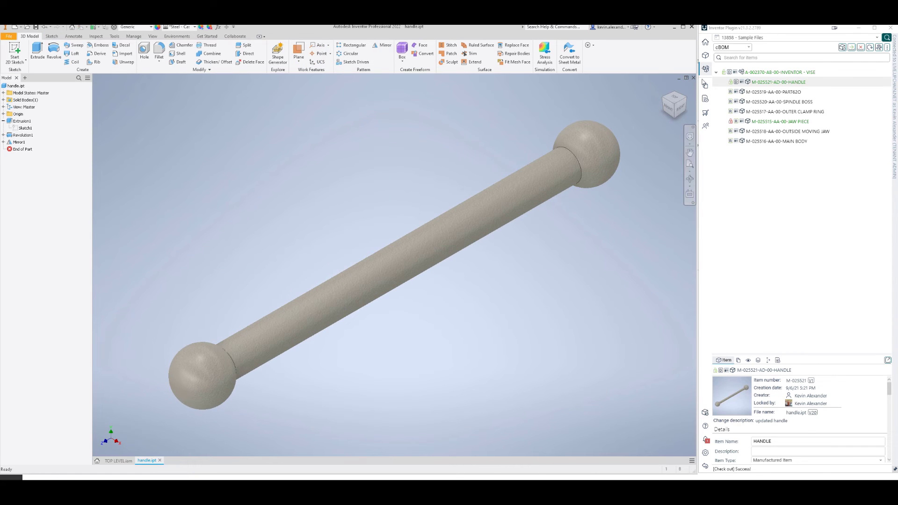
Close the handle part to return to TOP LEVEL.iam, refresh the cBOM and inspect the thicker handle's fit in the spindle hole.
left_click(870, 47)
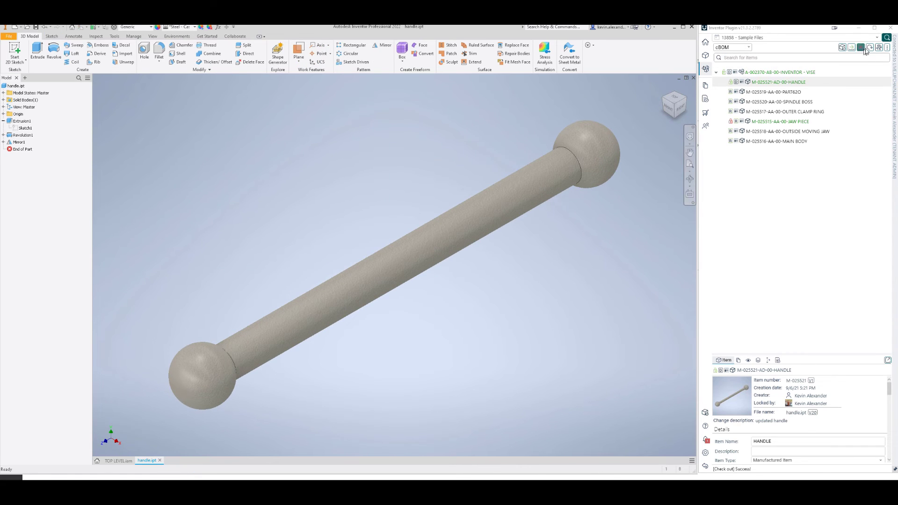
left_click(693, 78)
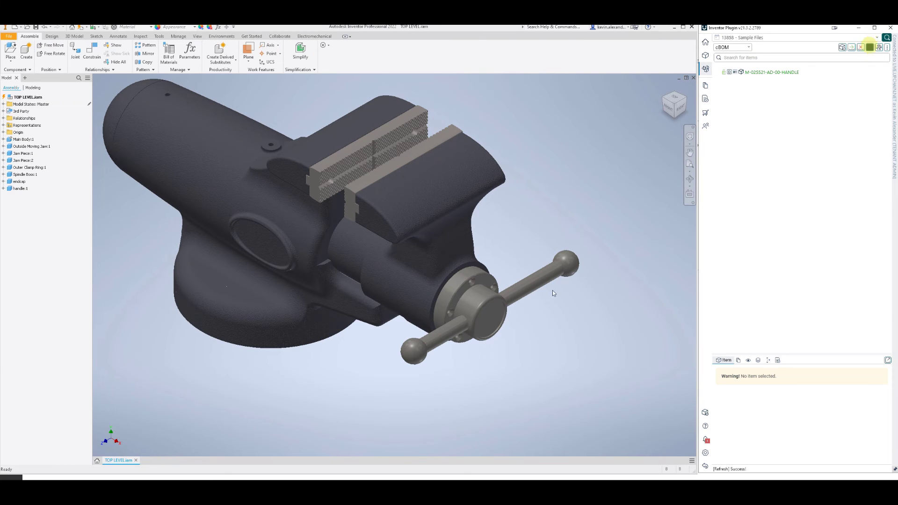
left_click(463, 324)
scroll(464, 324, "up", 5)
scroll(465, 324, "down", 12)
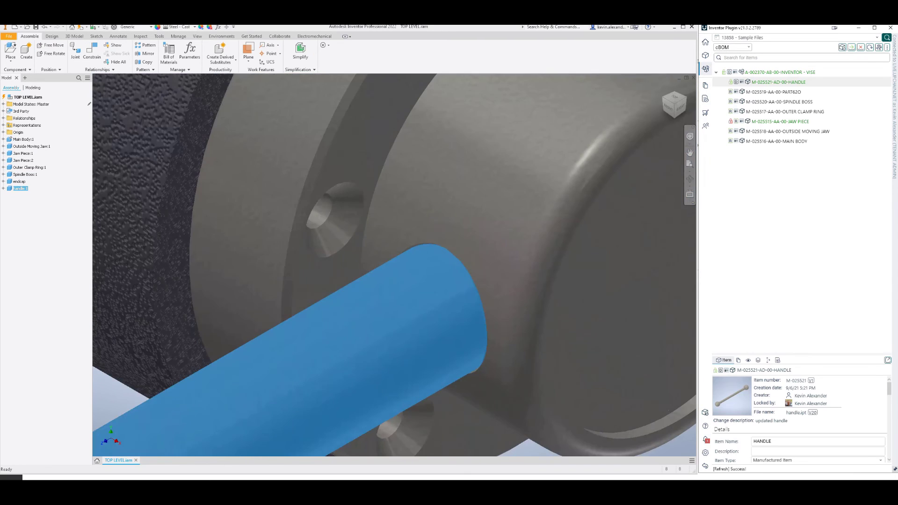
scroll(465, 324, "down", 3)
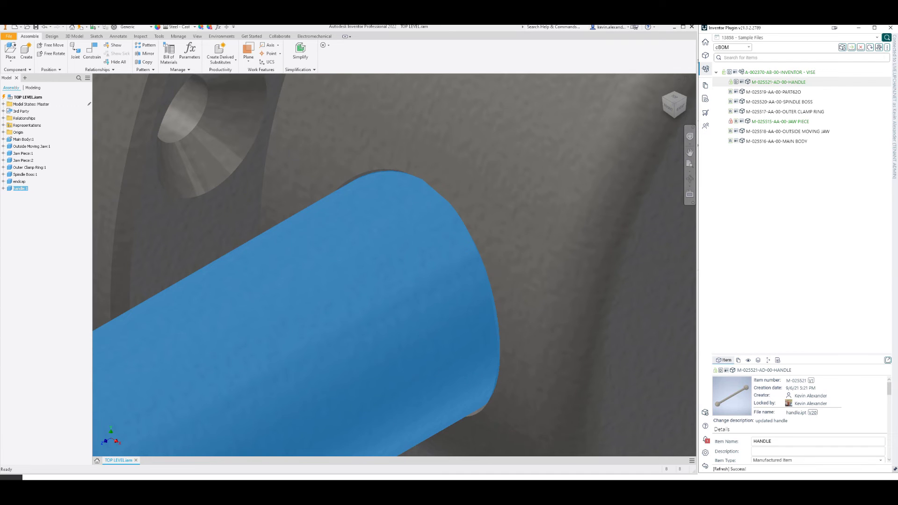
scroll(467, 333, "down", 10)
scroll(467, 334, "up", 5)
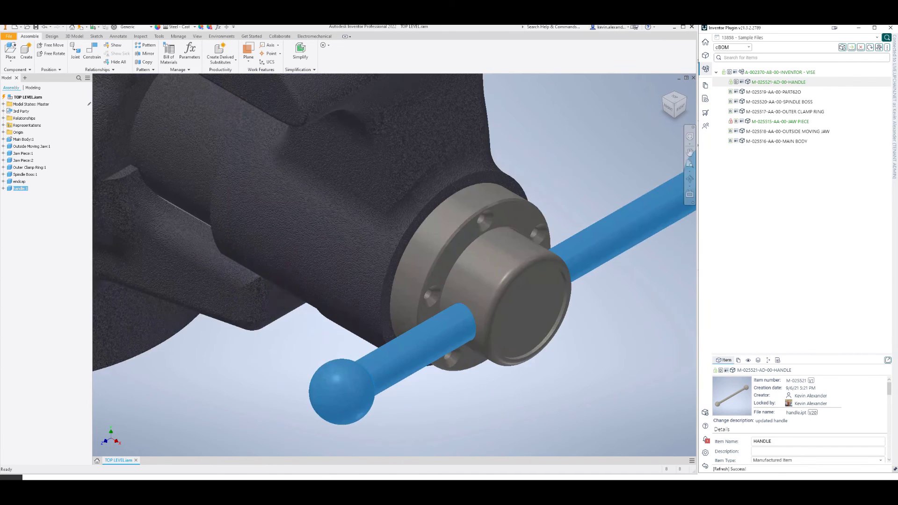
scroll(466, 334, "down", 2)
scroll(477, 311, "down", 3)
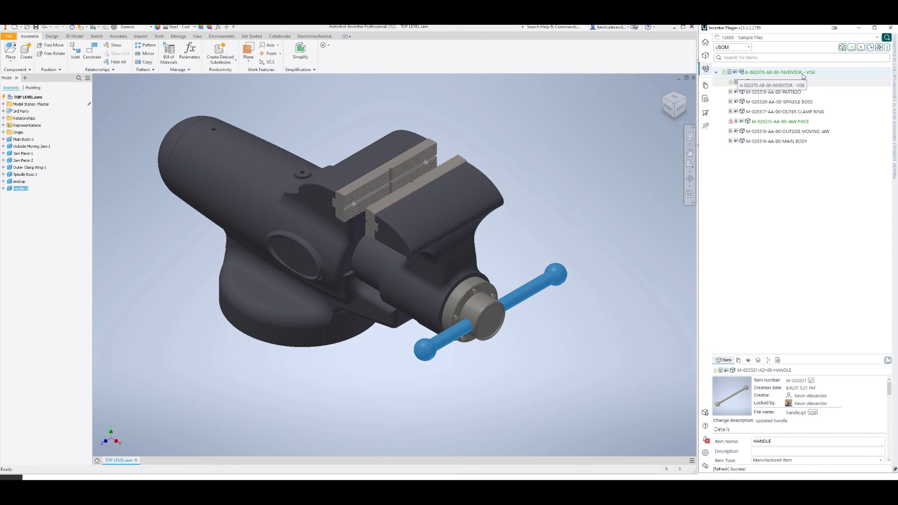
Review the file version and lock details of HANDLE and of the parent INVENTOR - VISE assembly before check-in.
left_click_drag(834, 404, 819, 426)
left_click(821, 426)
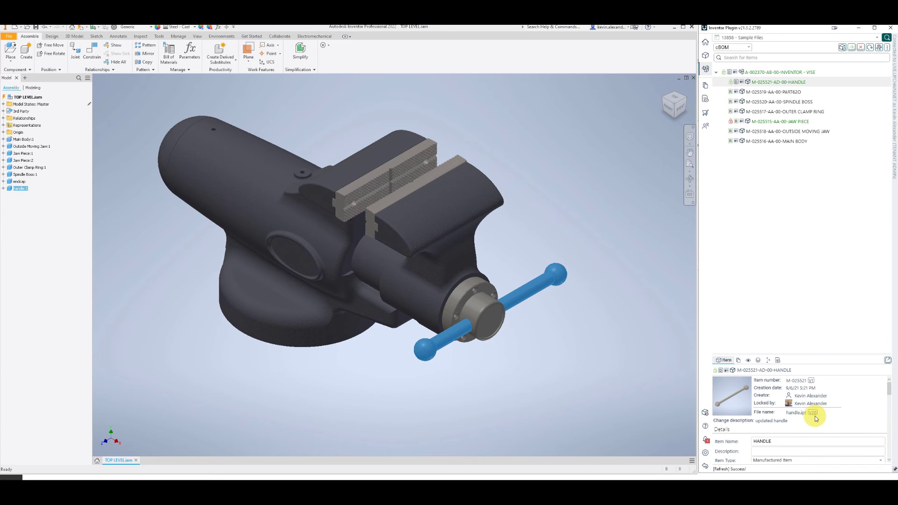
left_click(780, 72)
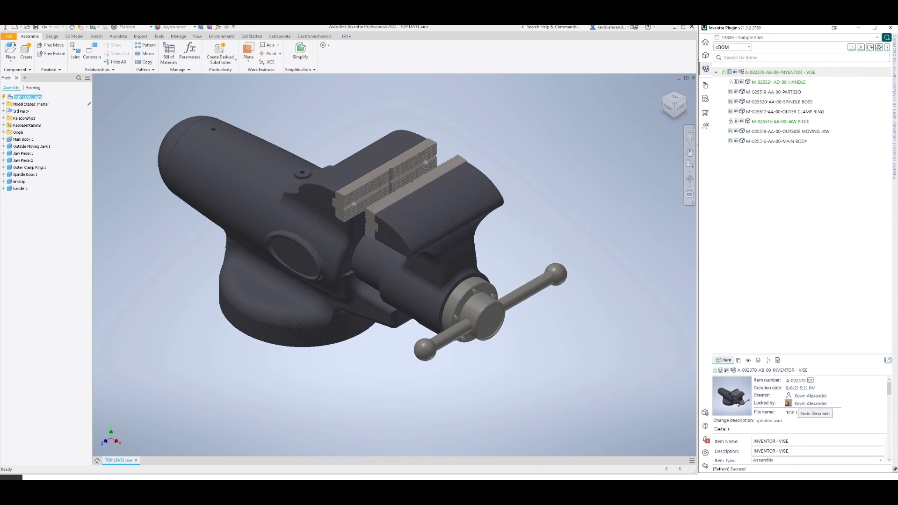
Start the check-in of the INVENTOR - VISE assembly and enter "updated asm" as the change description for TOP LEVEL.iam.
right_click(774, 73)
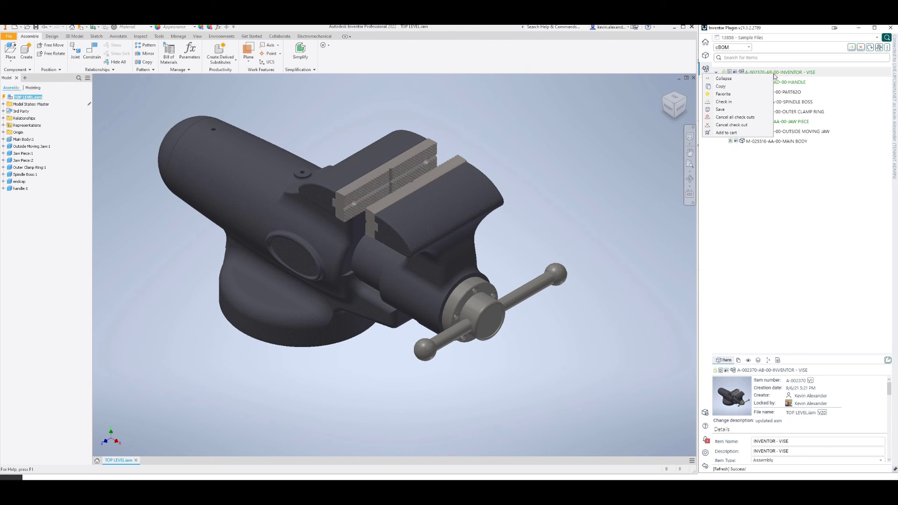
left_click(746, 102)
left_click(473, 270)
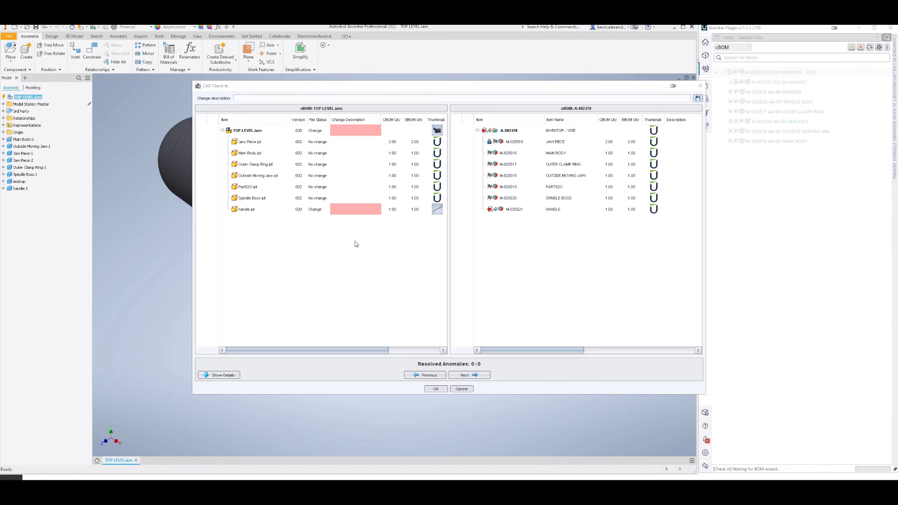
left_click(347, 131)
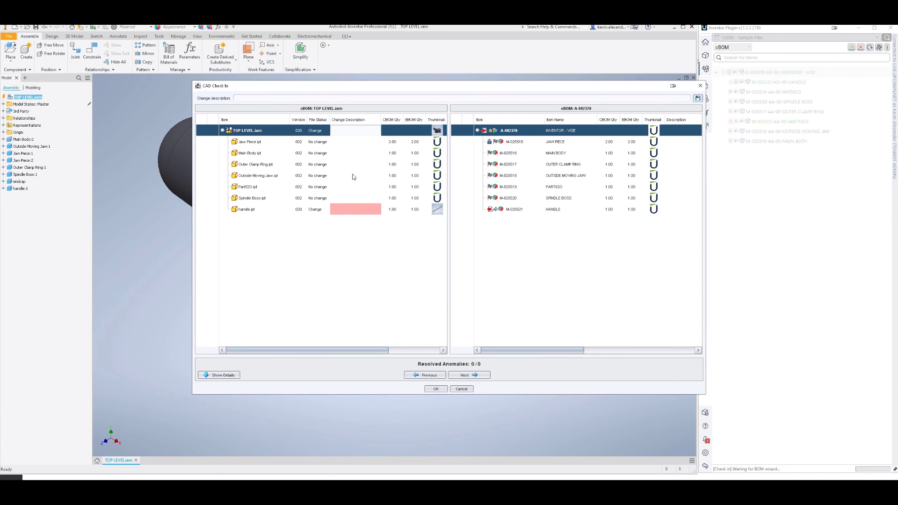
type("updated asm")
key("Return")
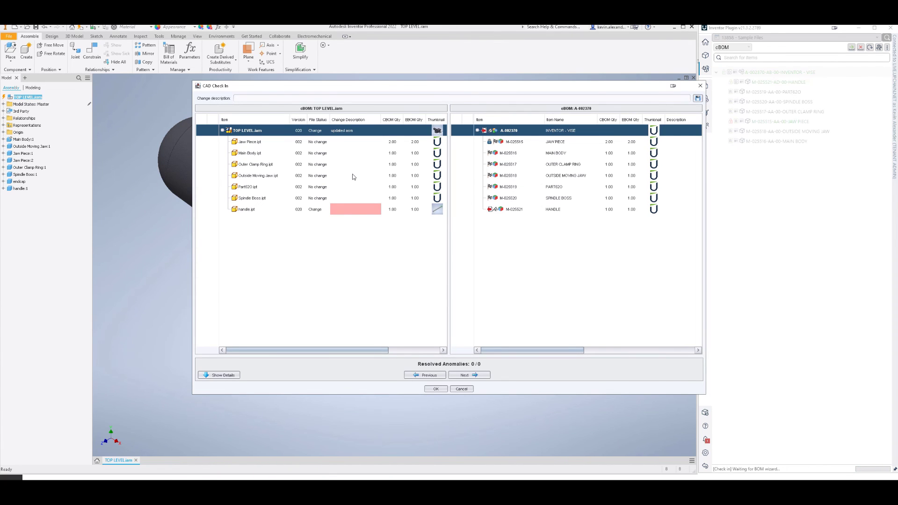
Enter "updated OD" as the change description for handle.ipt and complete the check-in.
left_click(354, 209)
type("upda")
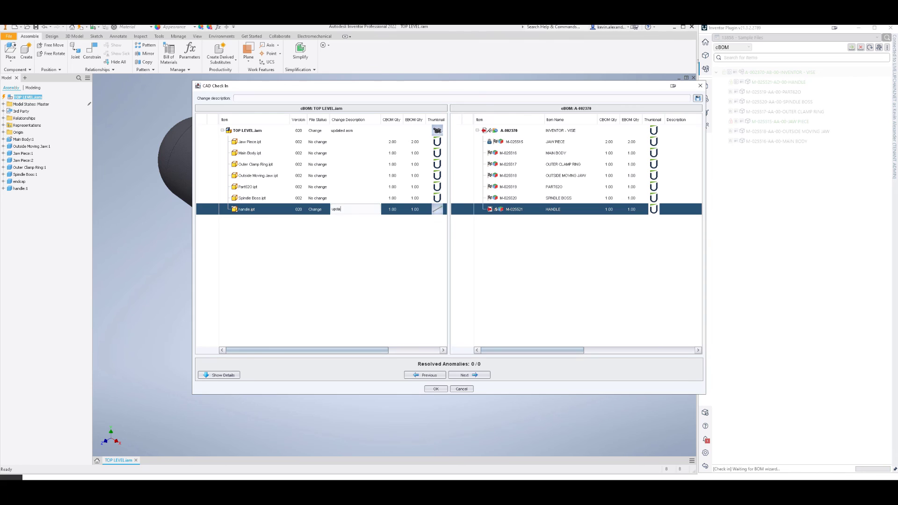
type("ted OD")
key("Return")
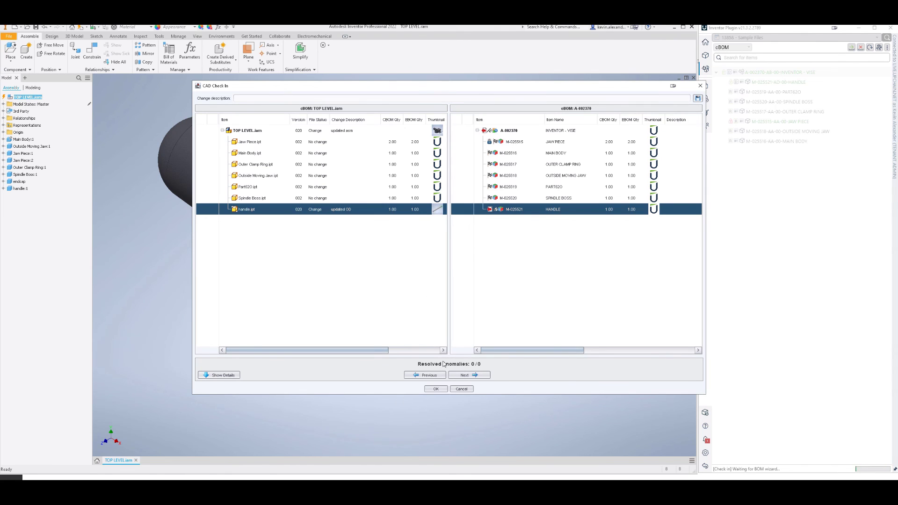
left_click(435, 389)
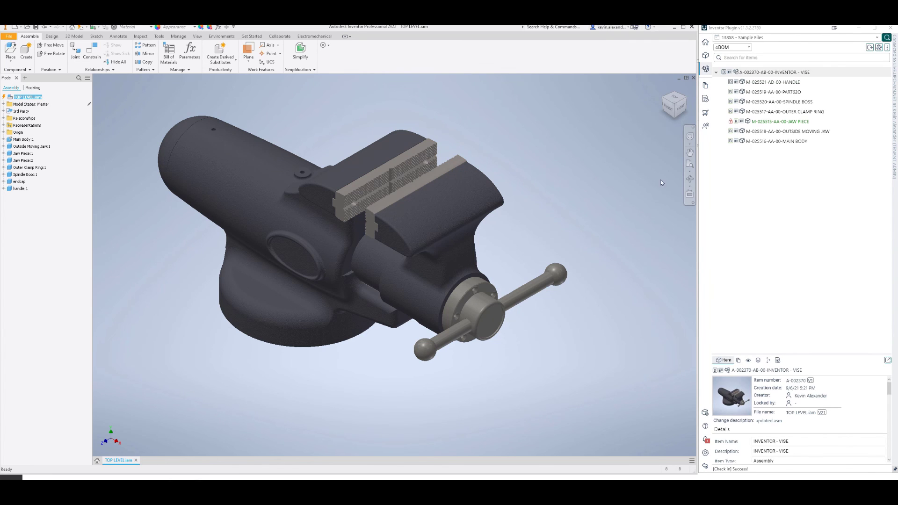
Check the new file versions, lock status and change descriptions of the checked-in HANDLE and INVENTOR - VISE items.
left_click(795, 82)
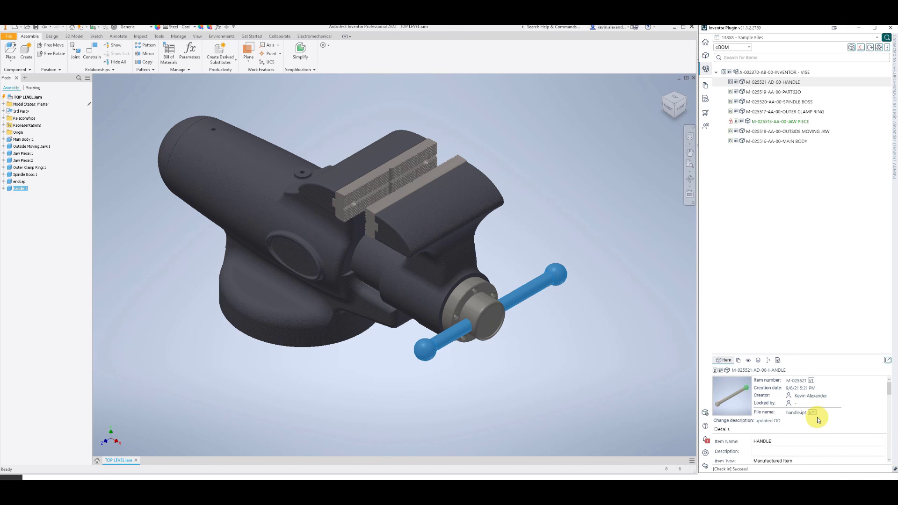
left_click(763, 73)
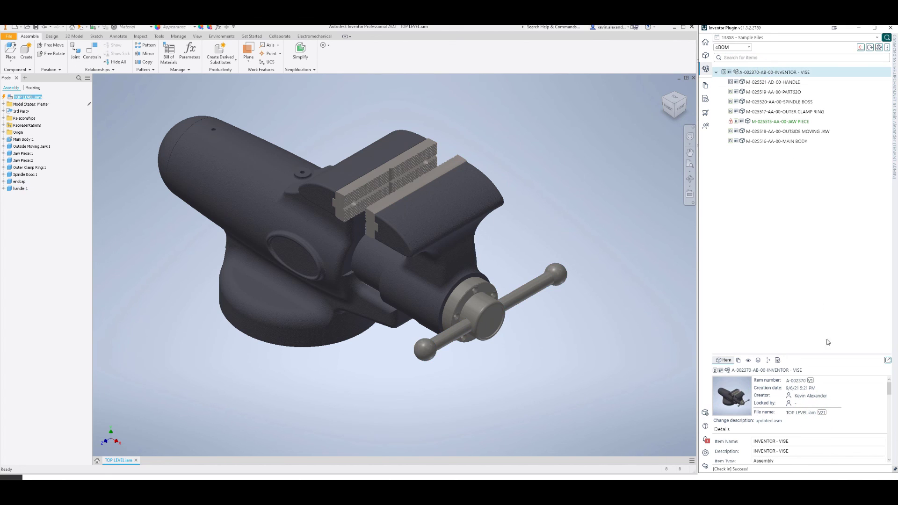
mouse_move(829, 406)
left_mouse_down()
mouse_move(818, 416)
mouse_move(835, 414)
left_mouse_up()
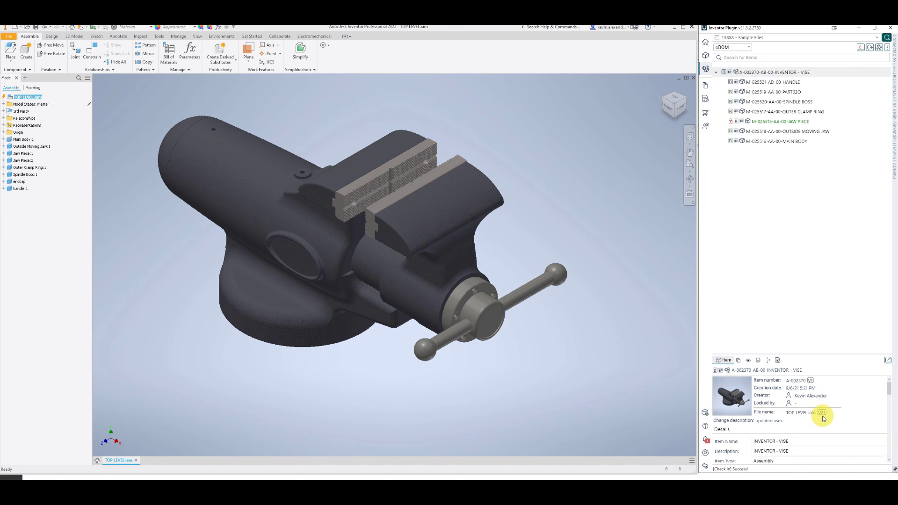